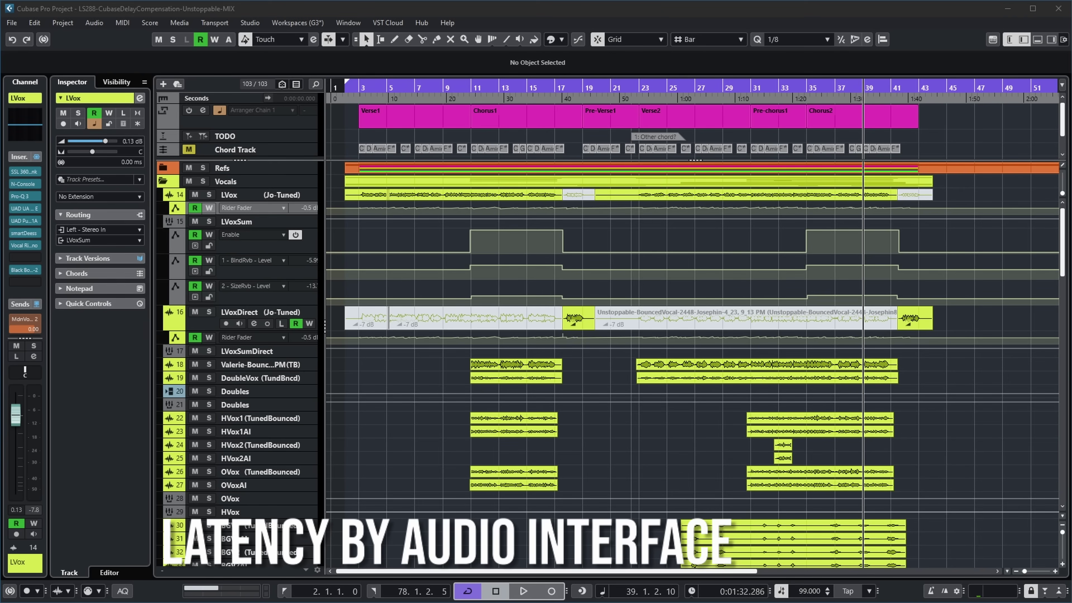
Step: Open Studio Setup and display the input and output latency of the ASIO Hammerfall DSP driver
click(251, 23)
click(319, 250)
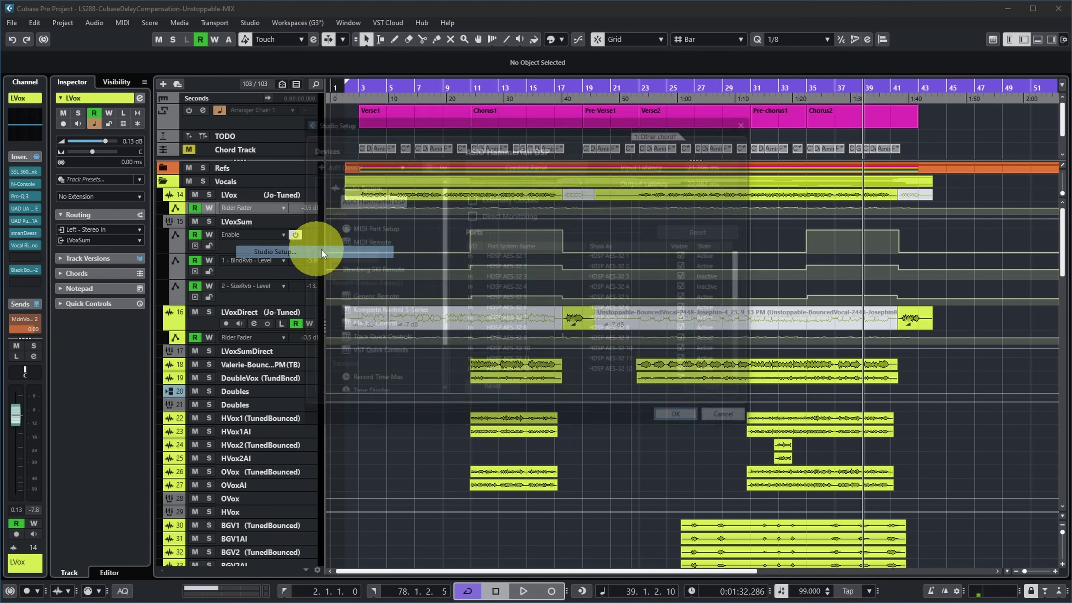
click(353, 185)
click(359, 198)
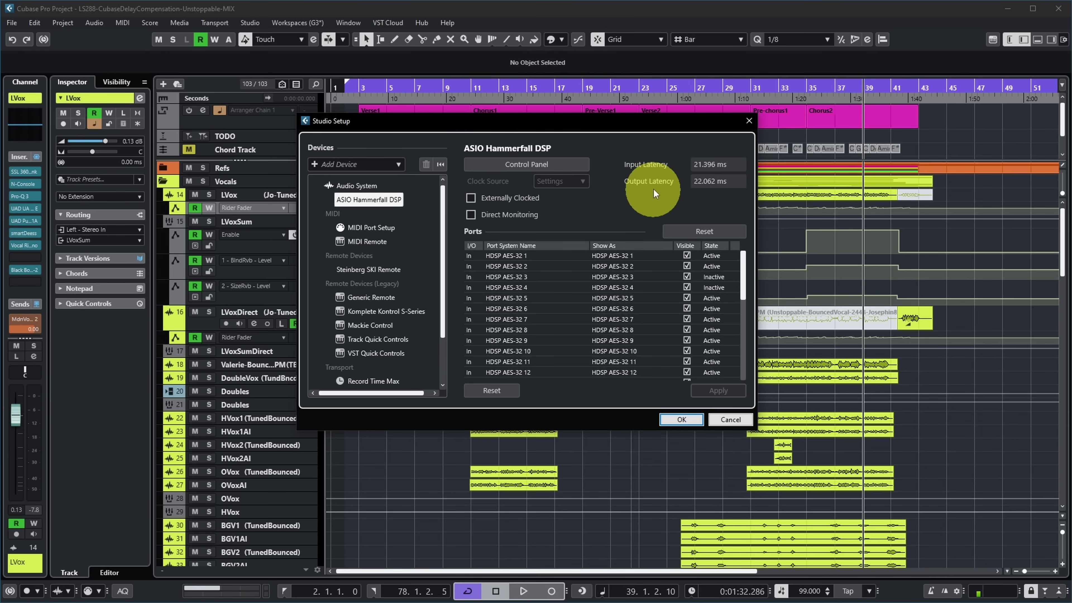
Step: View the available buffer sizes in the Hammerfall DSP driver's control panel and close Studio Setup without changing anything
click(520, 164)
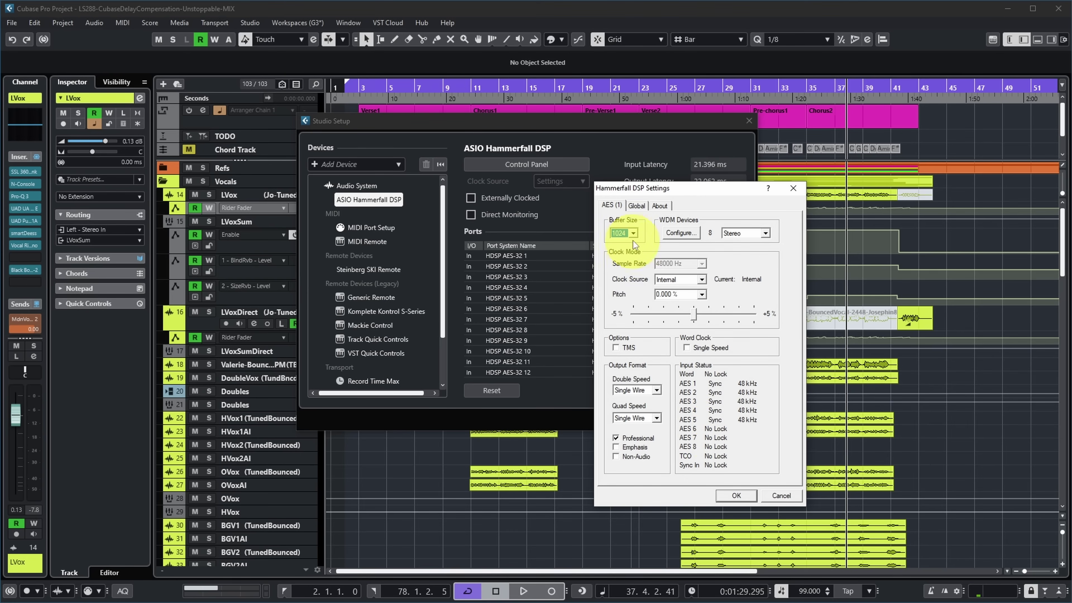
click(633, 235)
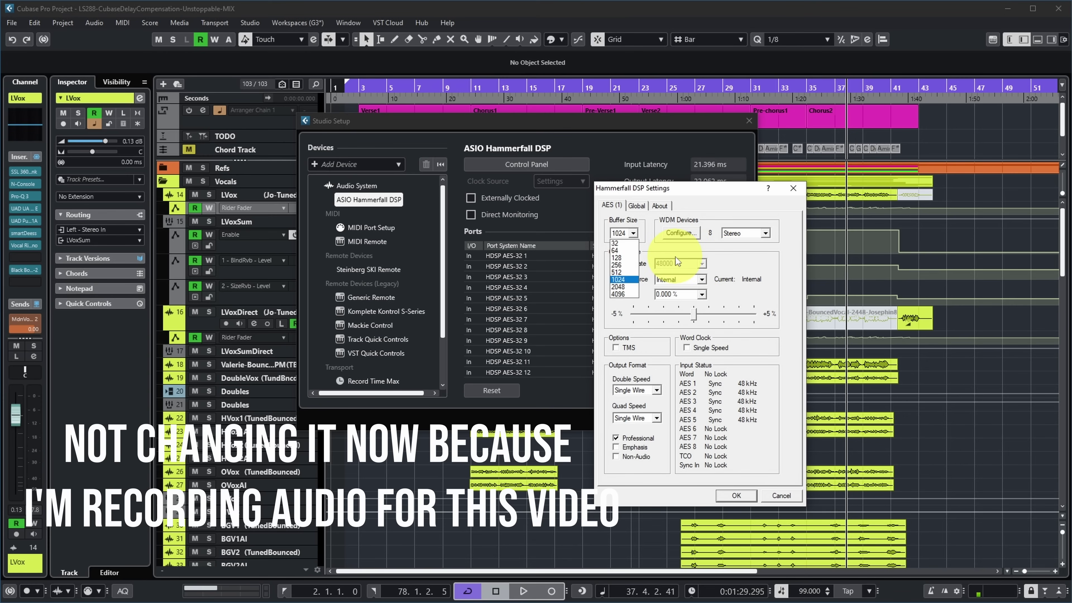
key(Escape)
key(Escape)
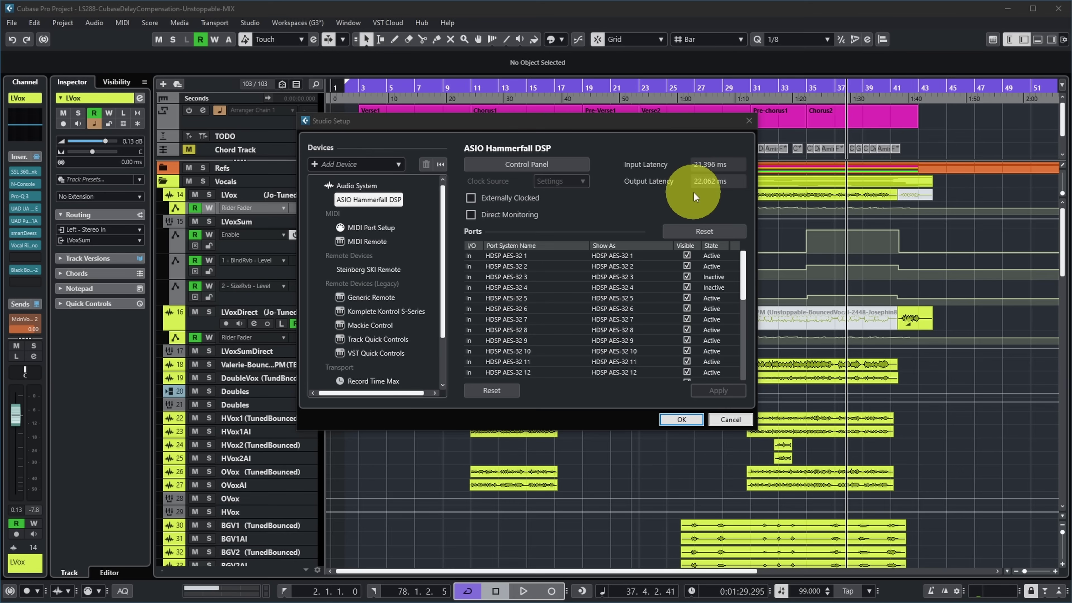
click(751, 122)
click(64, 23)
click(122, 337)
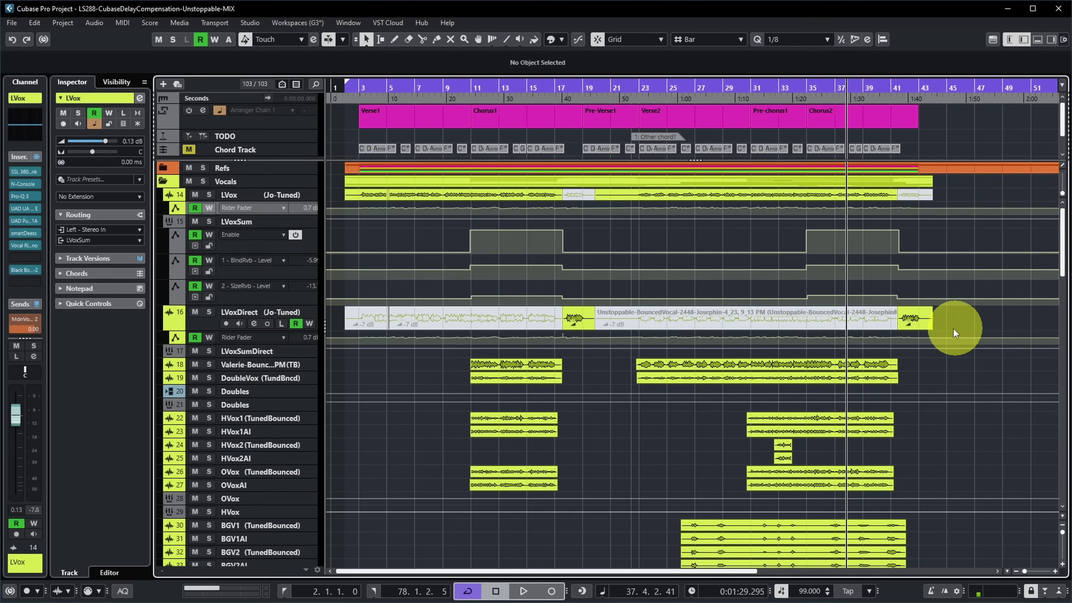
Step: Open the MixConsole and show the Channel Latency section on the channel strips
key(F3)
drag(1068, 240, 807, 78)
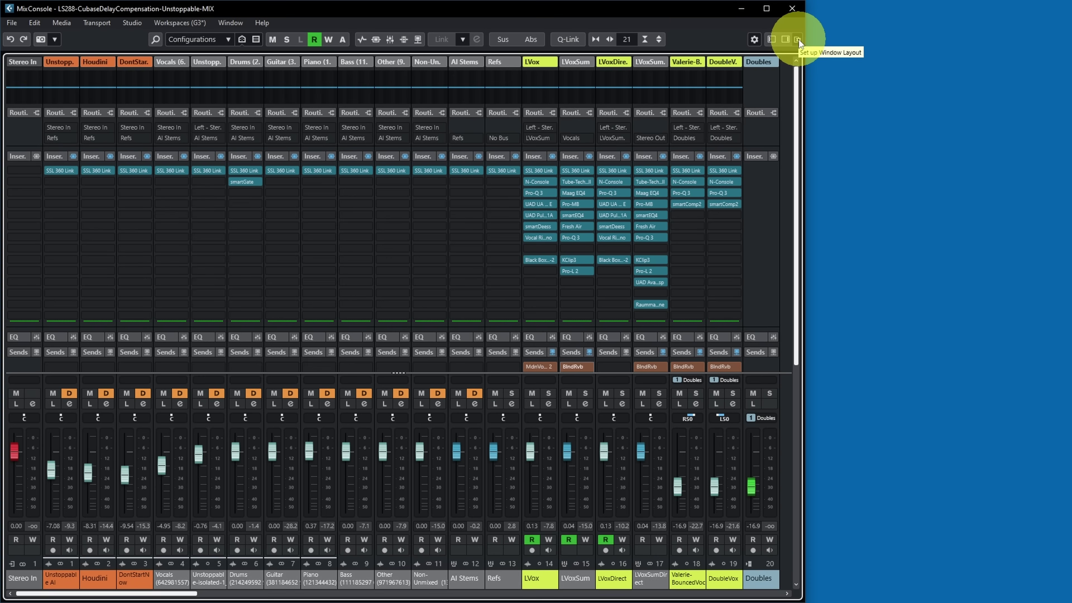
click(799, 39)
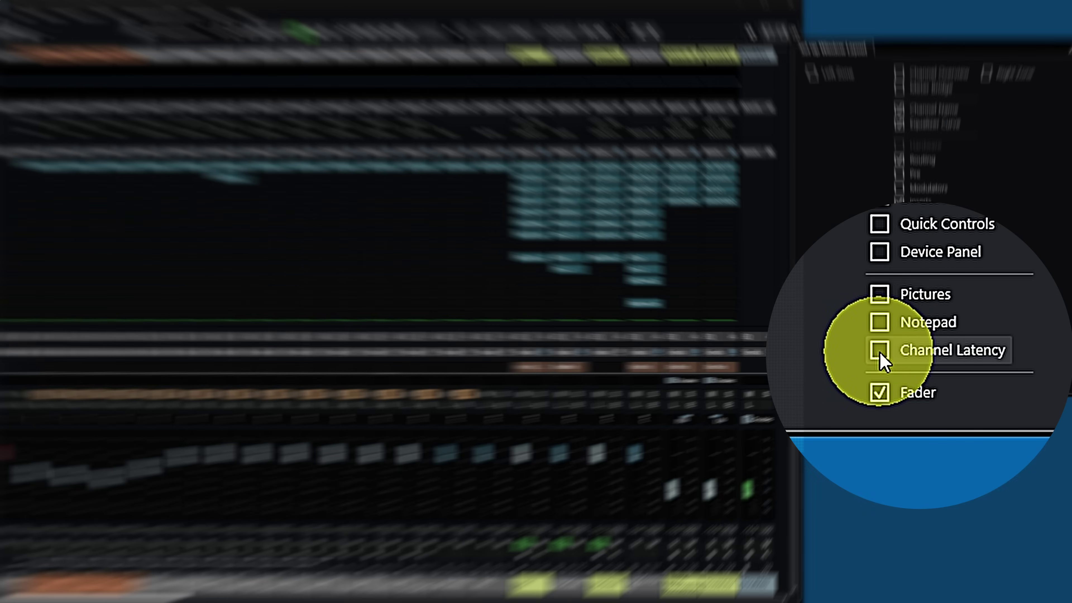
click(880, 353)
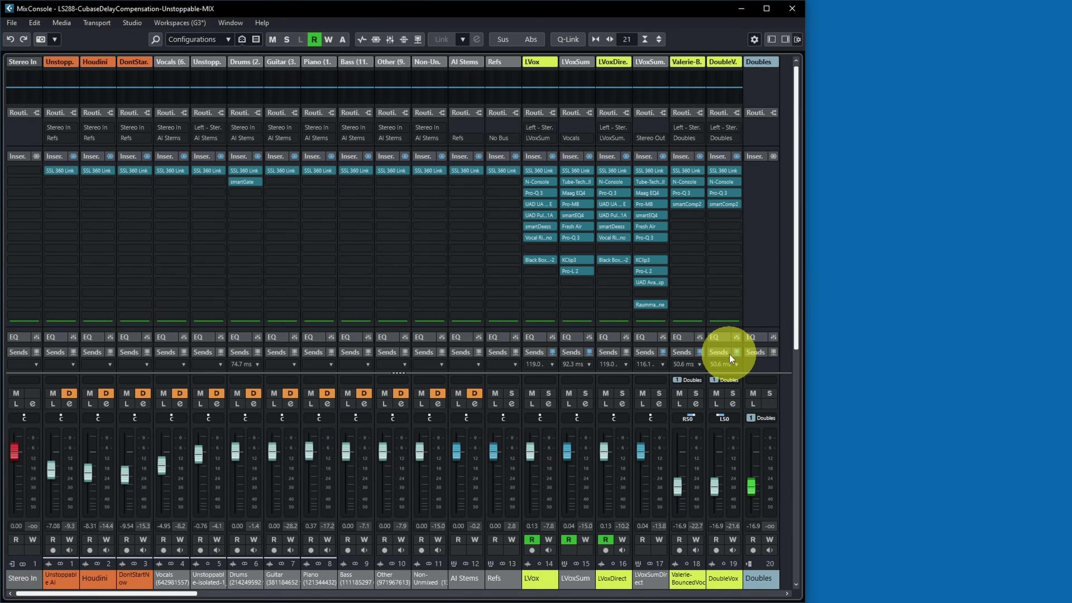
Step: Review the latency values across the MixConsole channels and examine the Kick-Trigger channel's latency overview per plug-in
drag(797, 280, 797, 310)
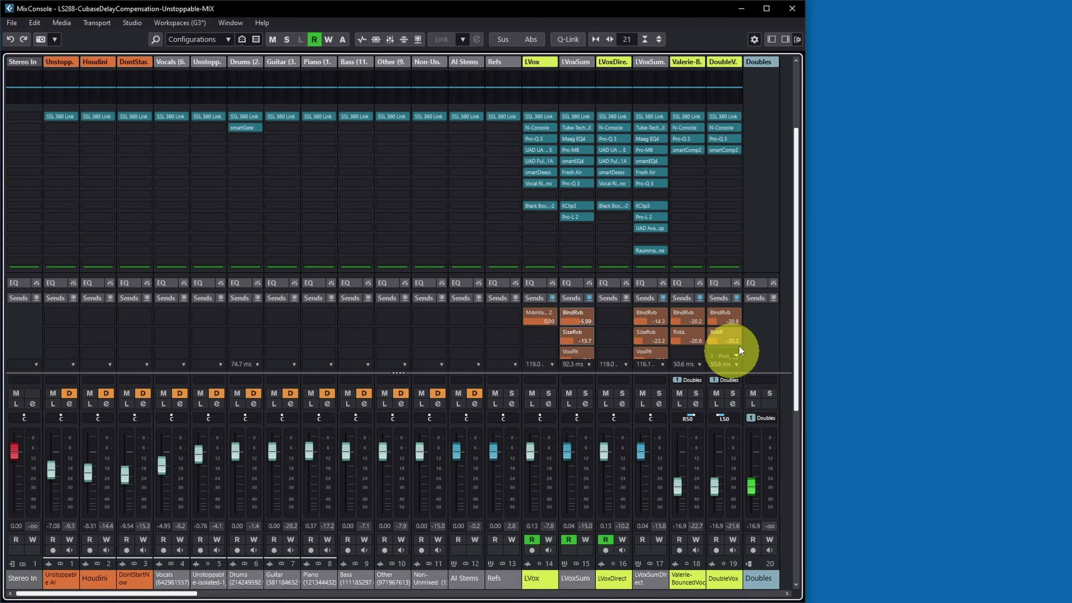
key(alt+KP_3)
drag(374, 599, 486, 598)
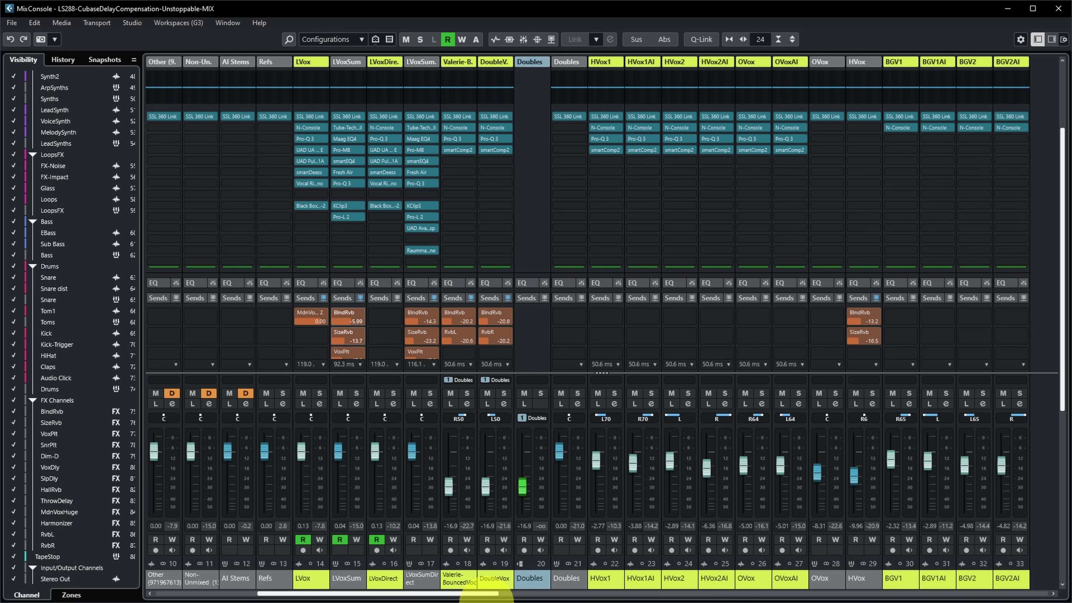
drag(486, 595, 1005, 594)
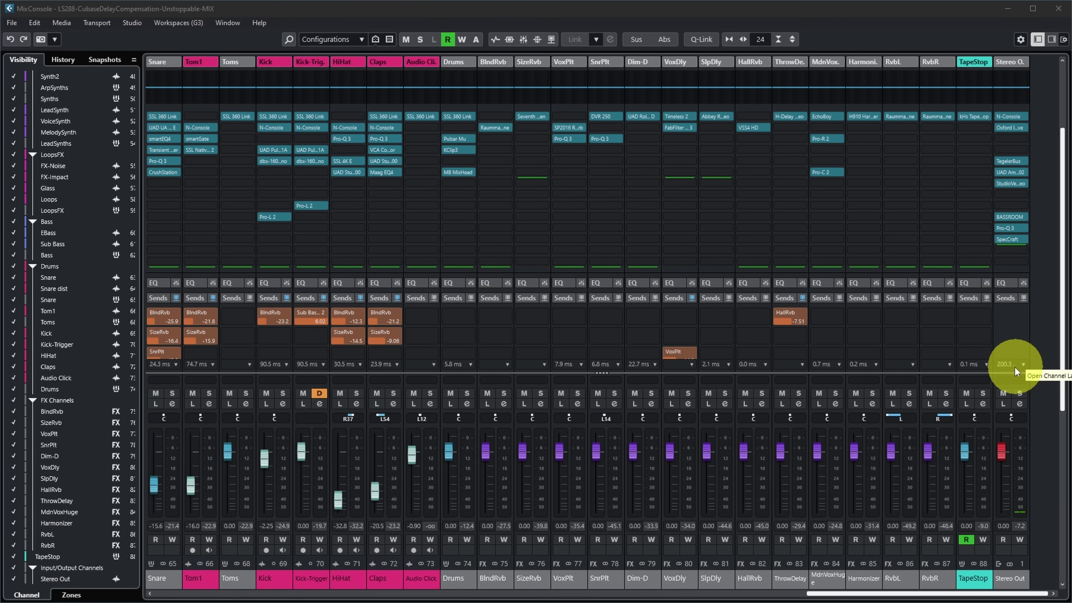
drag(897, 595, 786, 595)
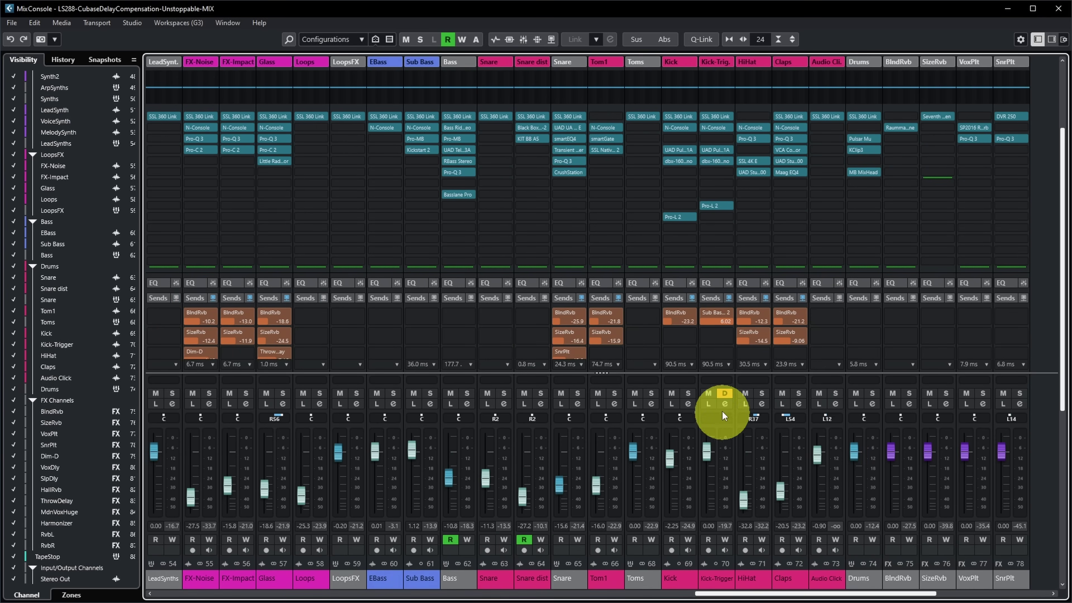
click(729, 362)
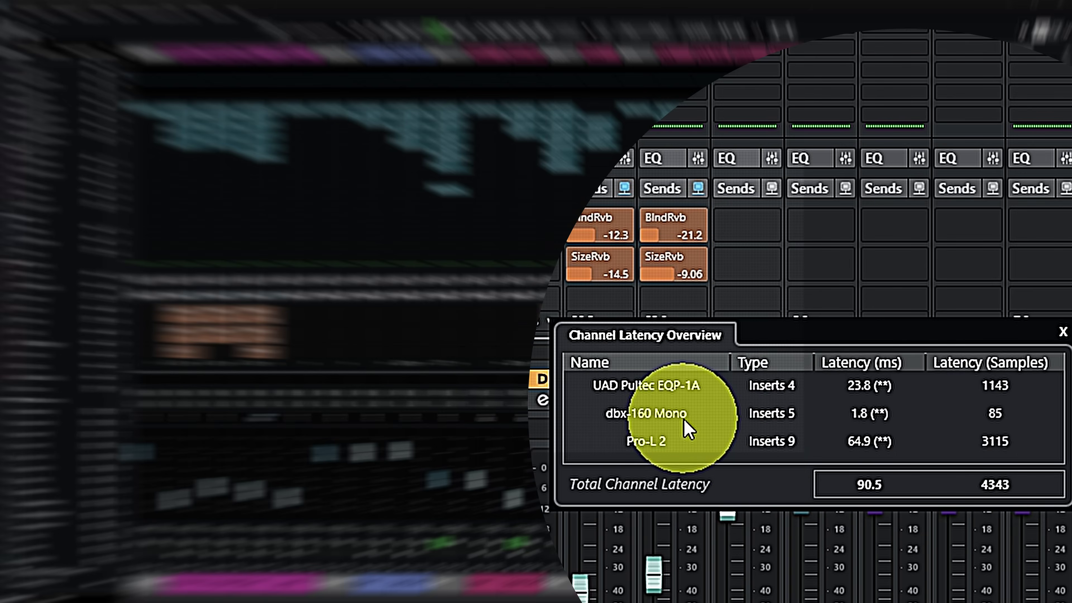
mouse_move(793, 398)
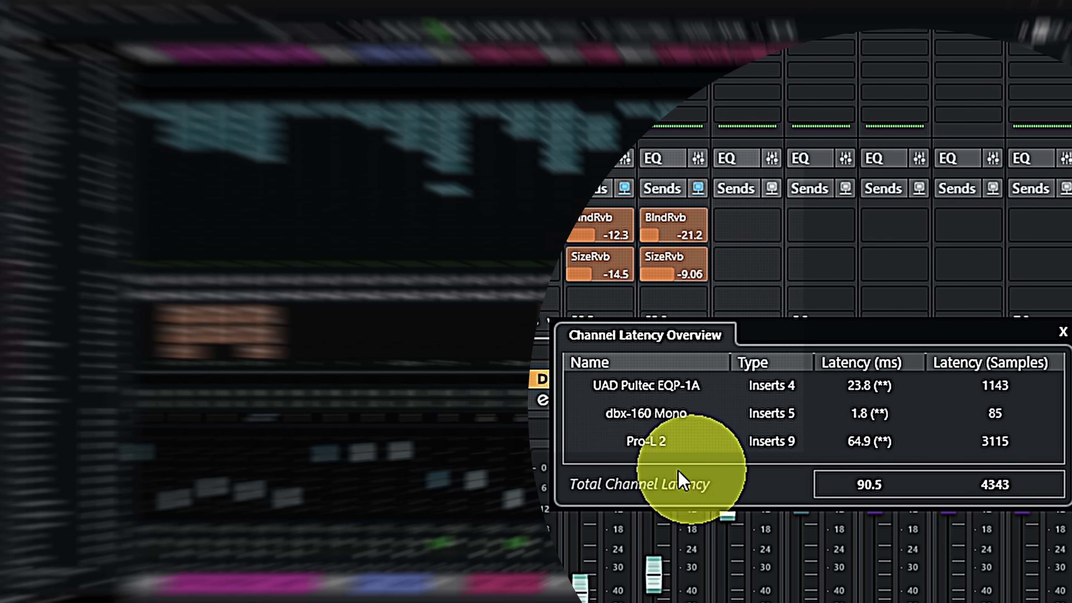
mouse_move(853, 455)
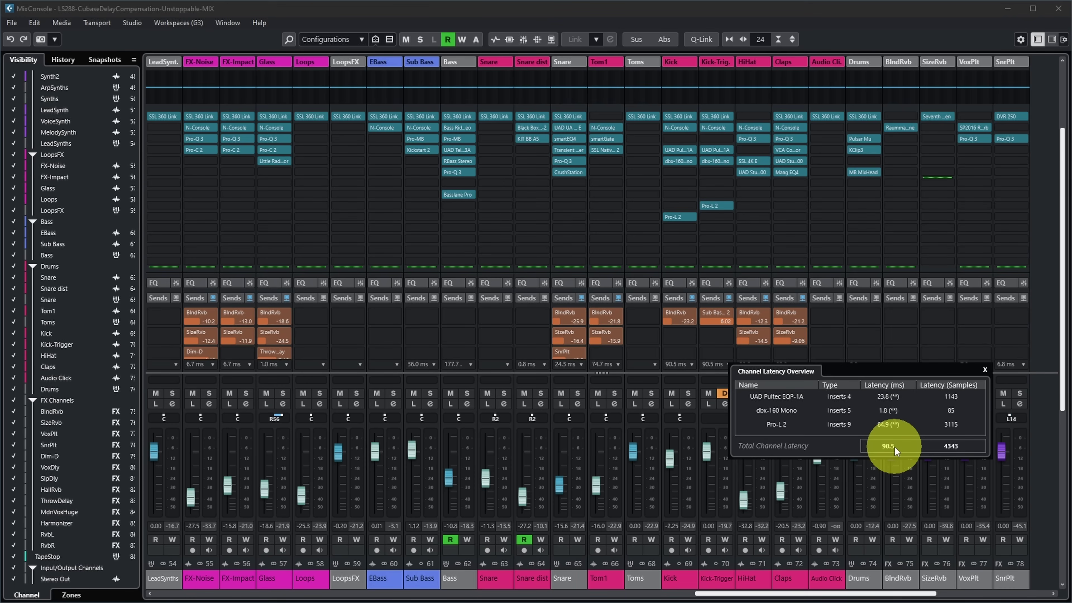
mouse_move(897, 398)
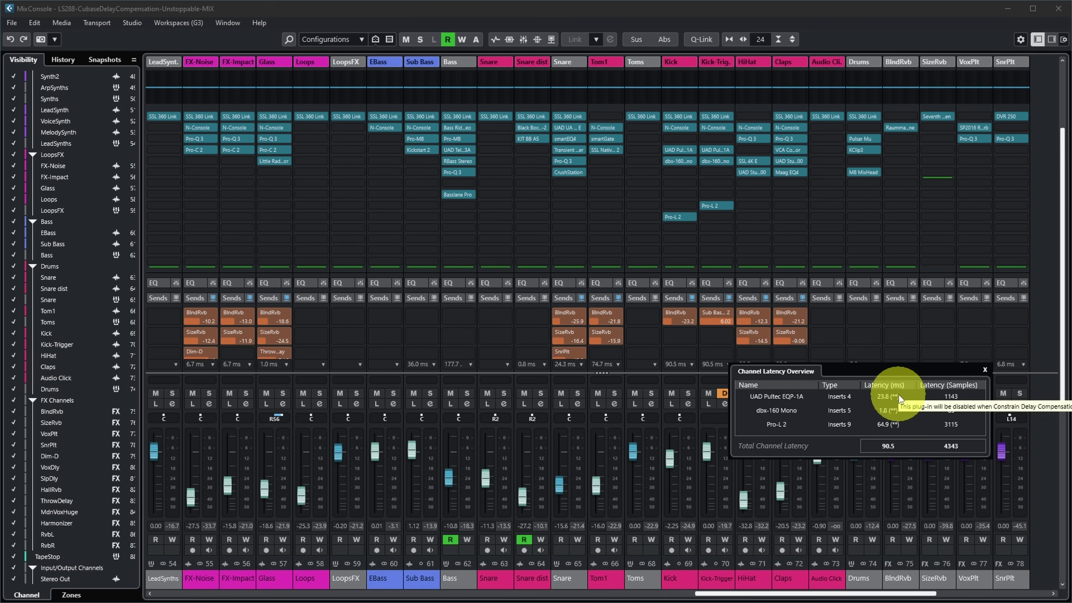
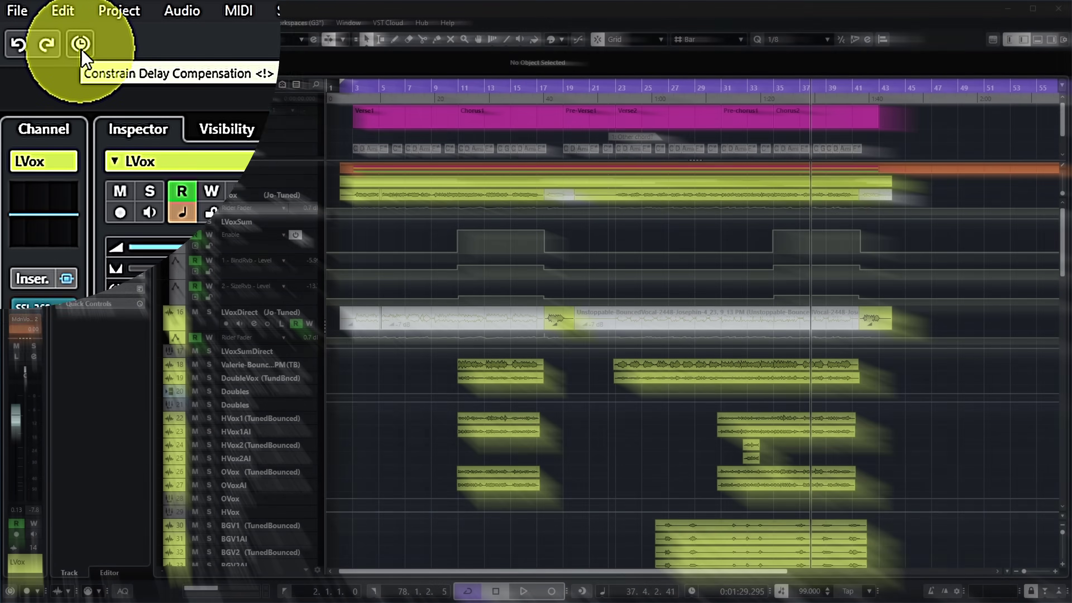
Step: Hide the Constrain Delay Compensation control from the project window's toolbar and show it again
click(81, 45)
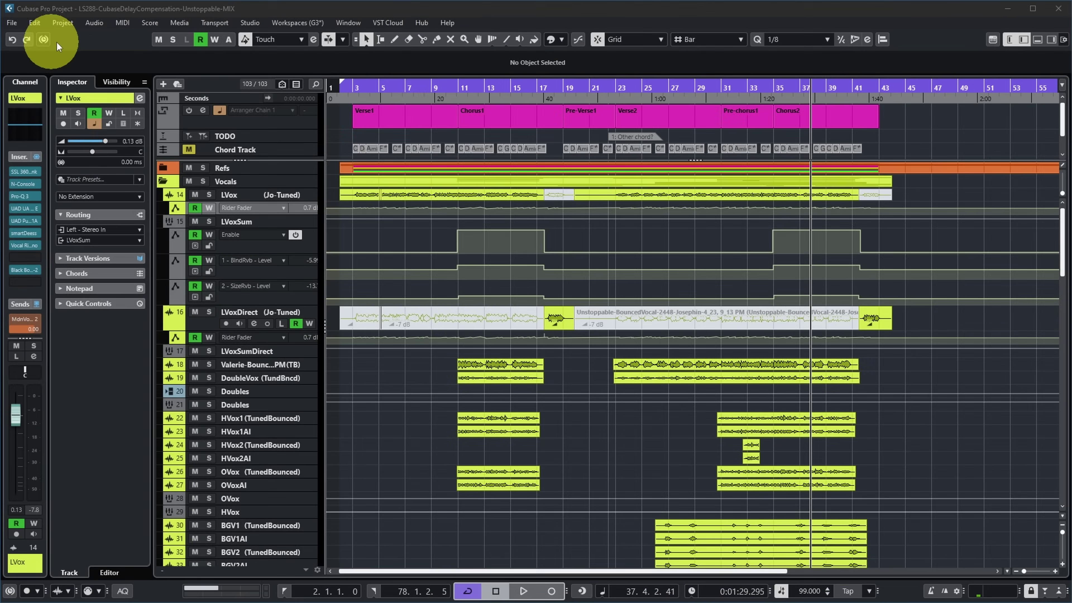
right_click(107, 38)
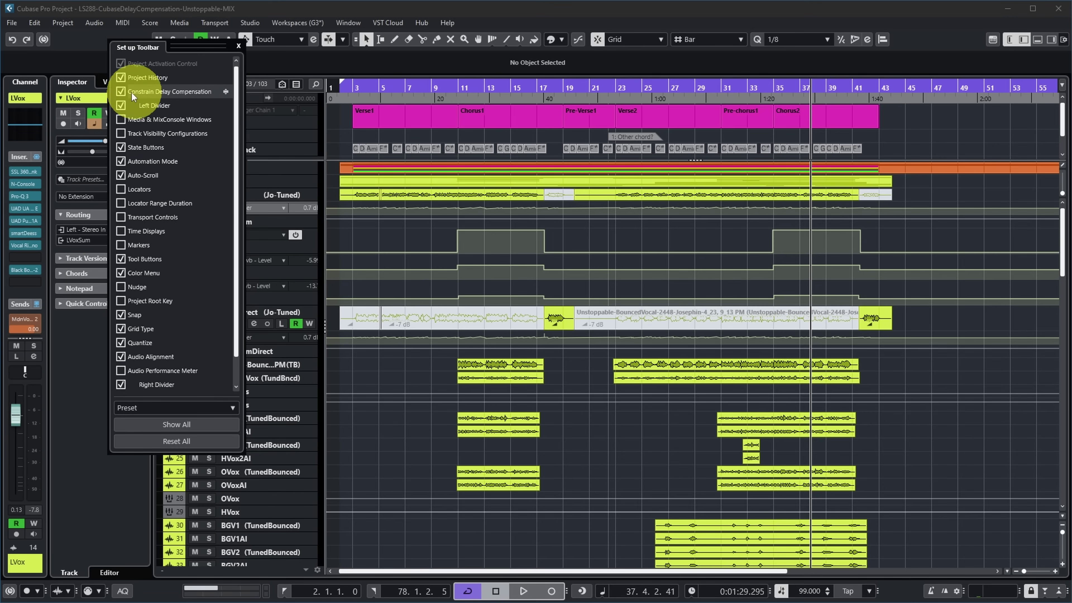
click(120, 91)
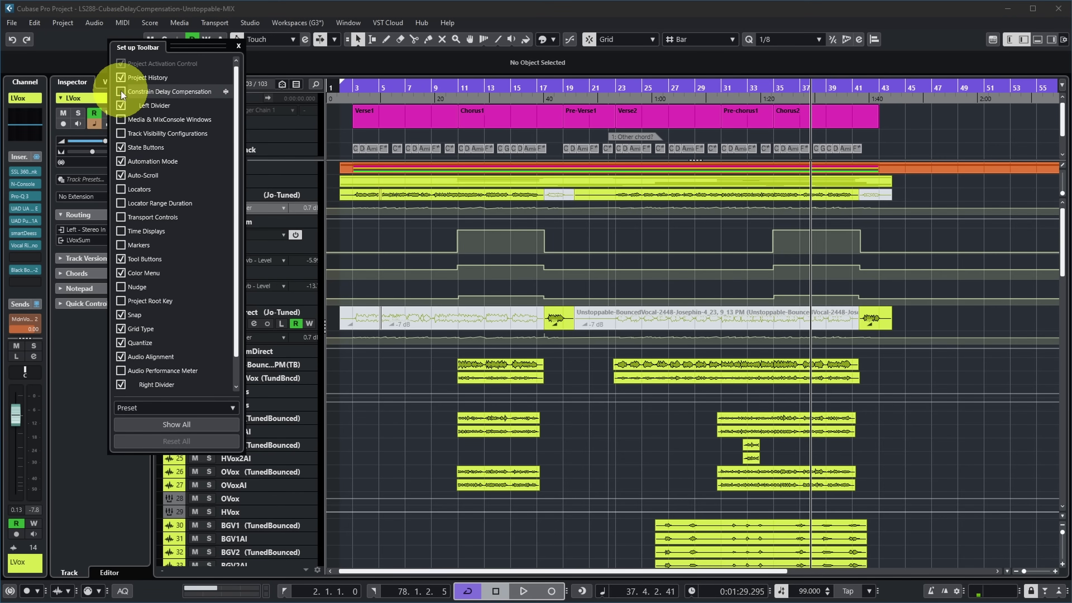
click(121, 91)
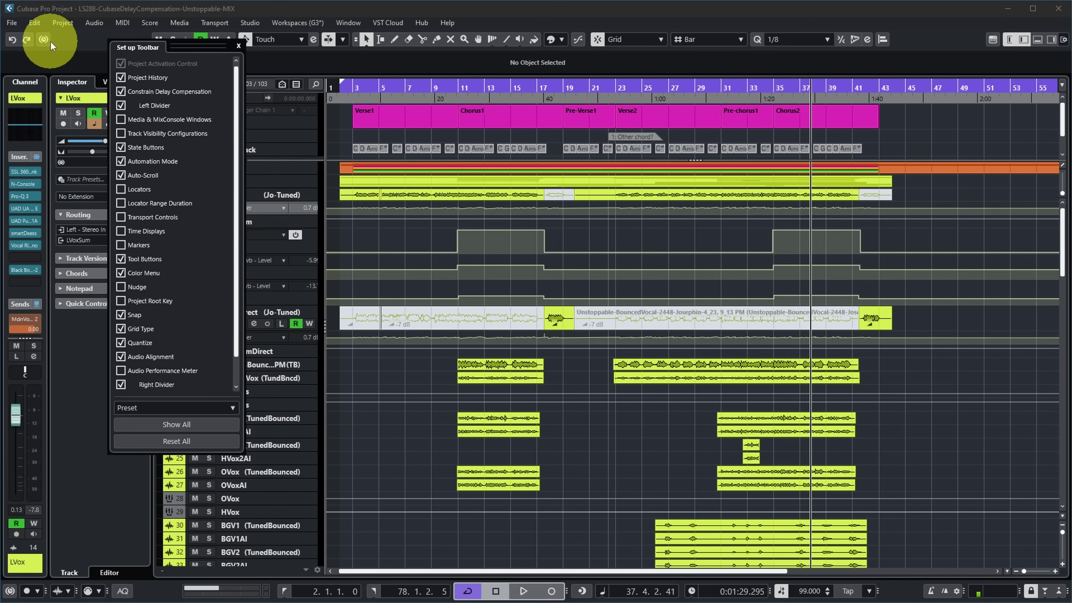
click(76, 40)
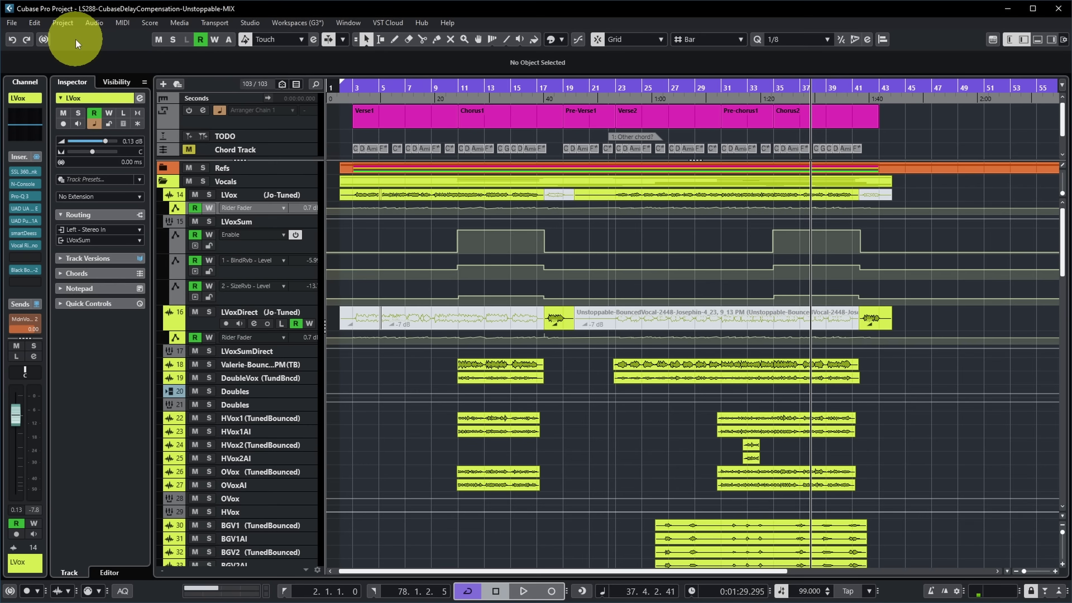
Step: Enable Constrain Delay Compensation and check the insert plug-ins of the MixConsole channels through to Stereo Out
click(44, 41)
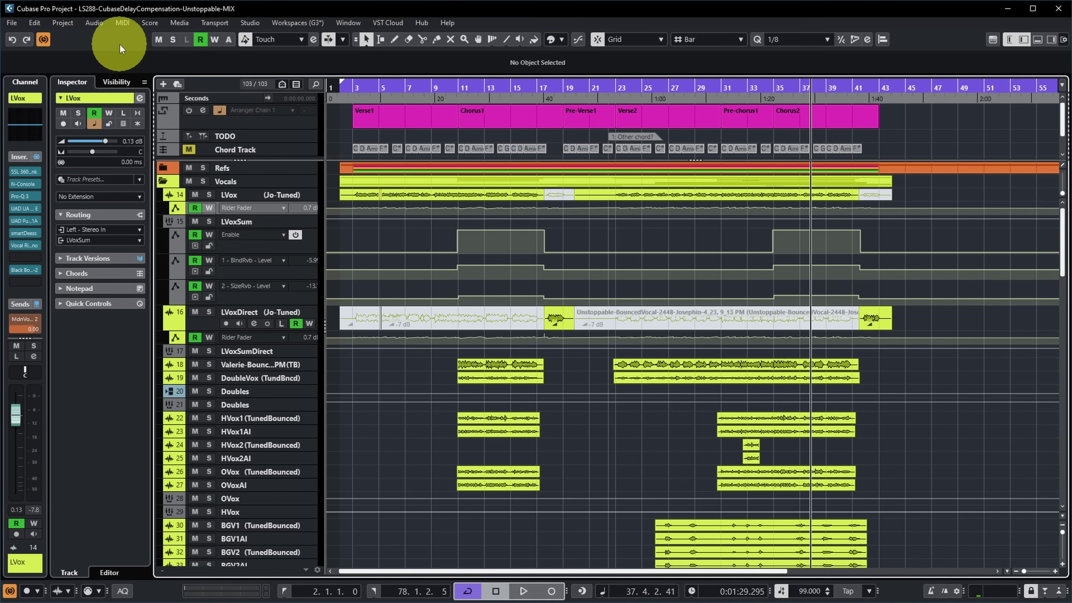
key(F3)
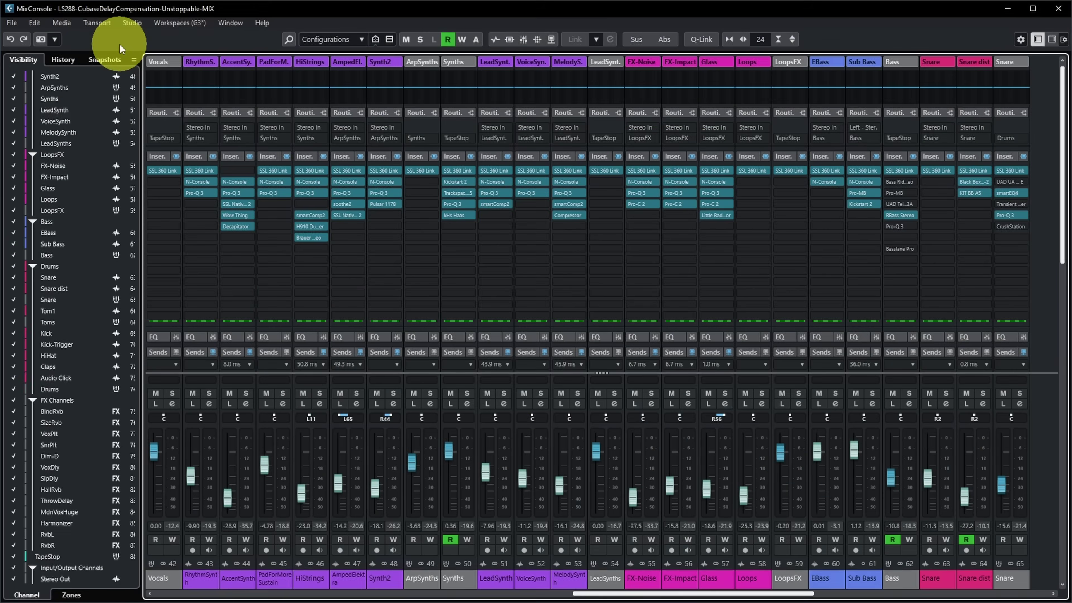
click(213, 594)
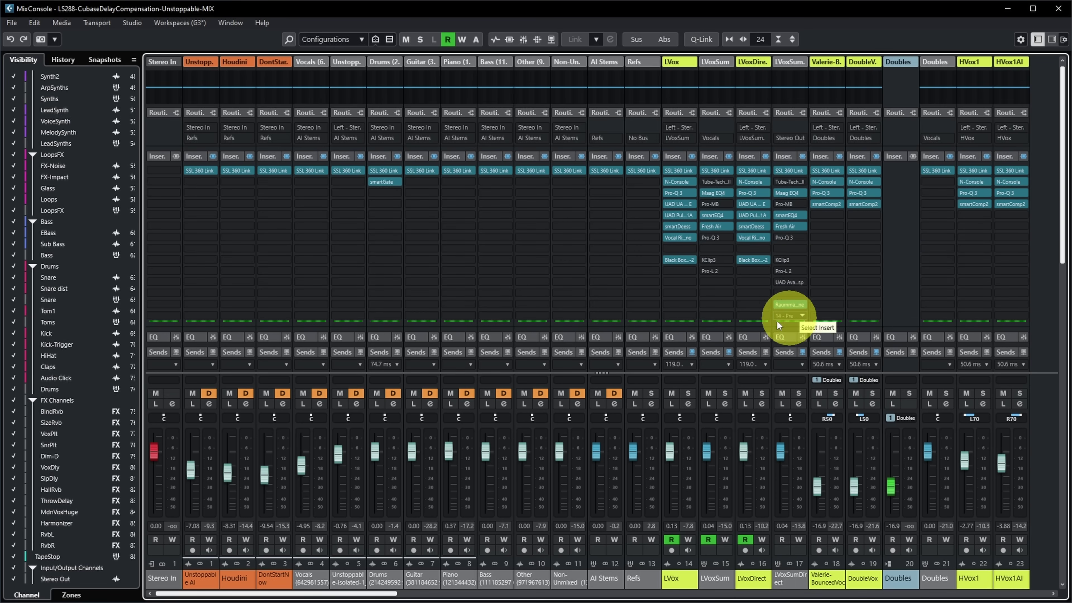
drag(354, 583, 1018, 581)
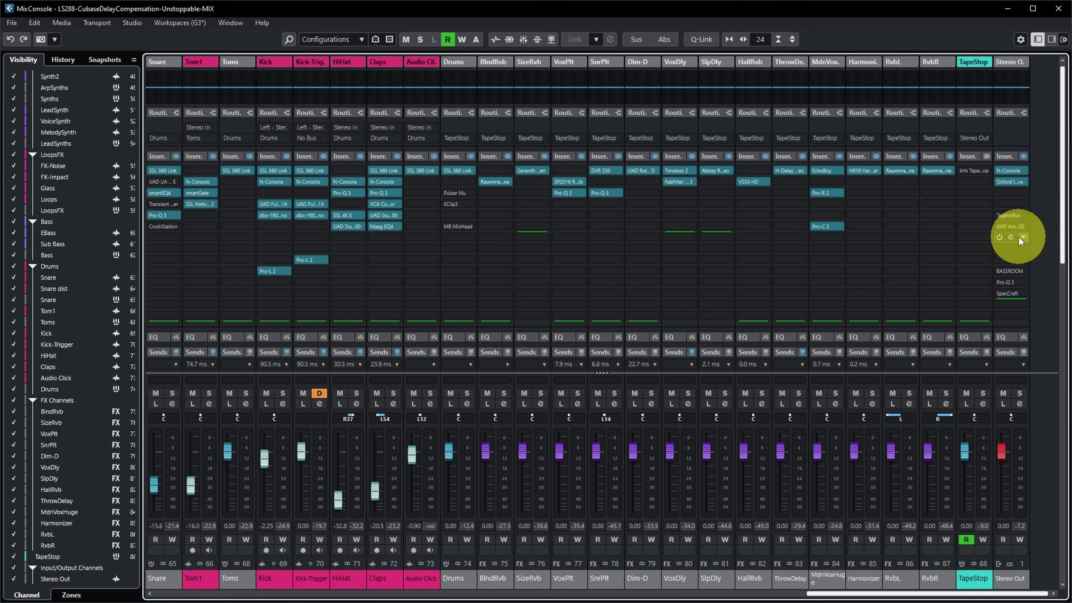
click(1019, 238)
click(1053, 229)
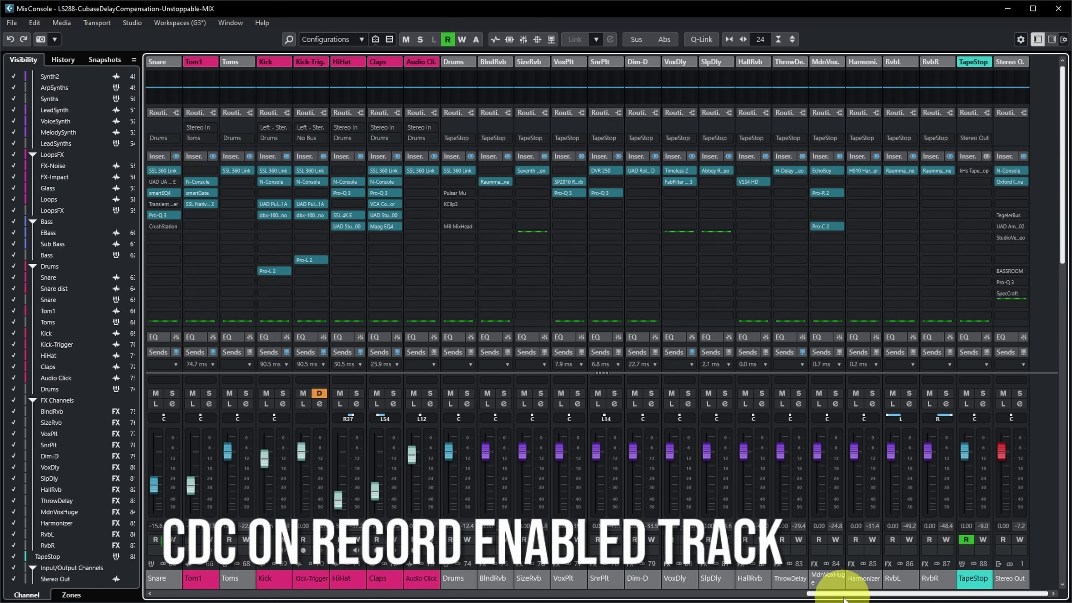
Step: Record-enable the MelodySynth channel in the MixConsole
drag(845, 598, 642, 596)
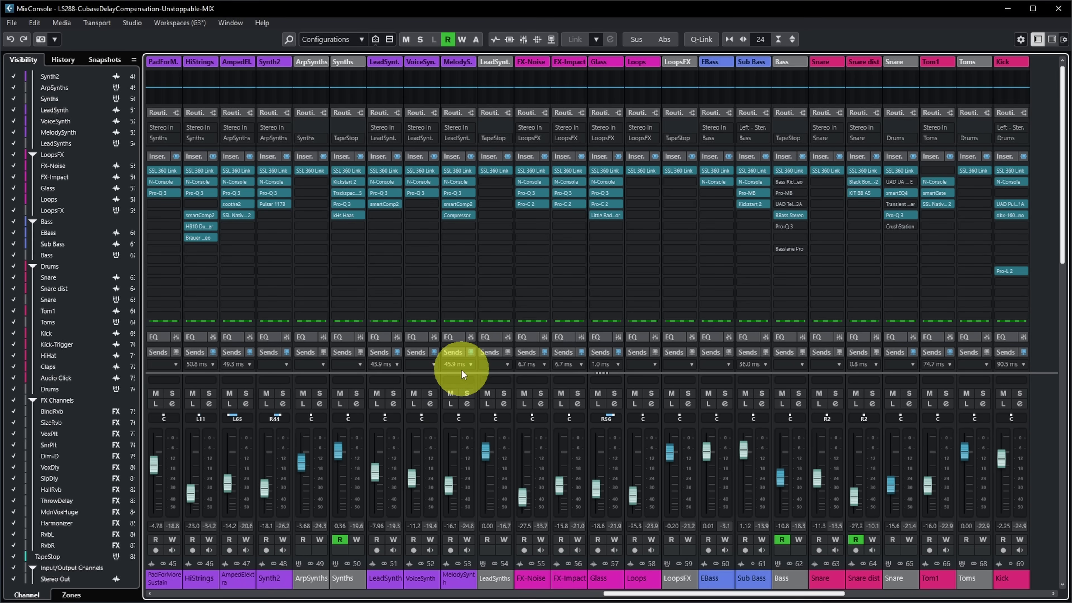
click(450, 550)
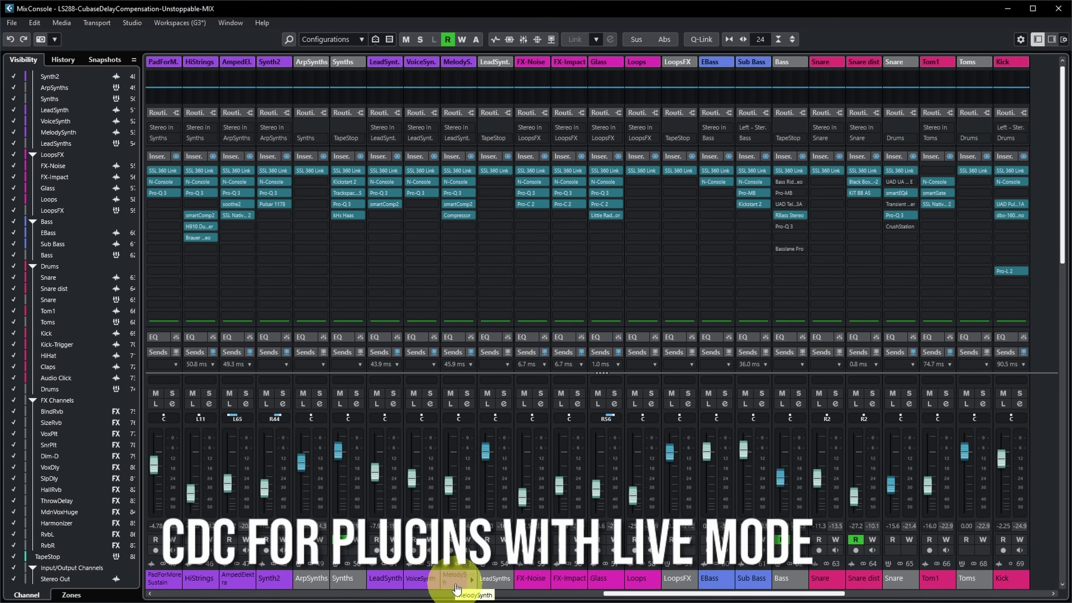
Step: Inspect the MelodySynth channel's latency overview, and arm the channel for recording and disarm it again
click(456, 588)
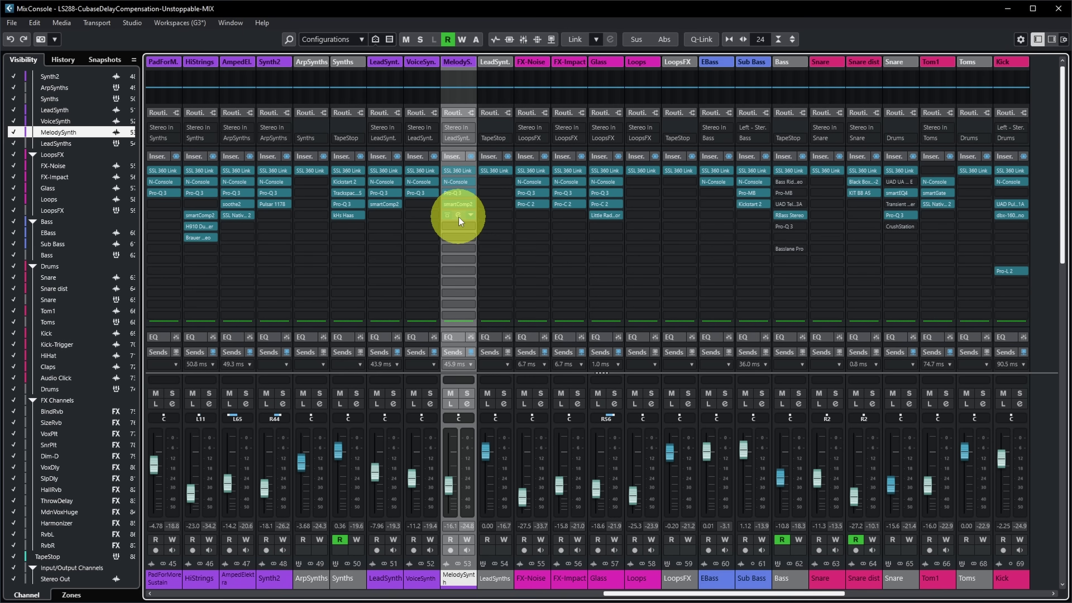
click(471, 365)
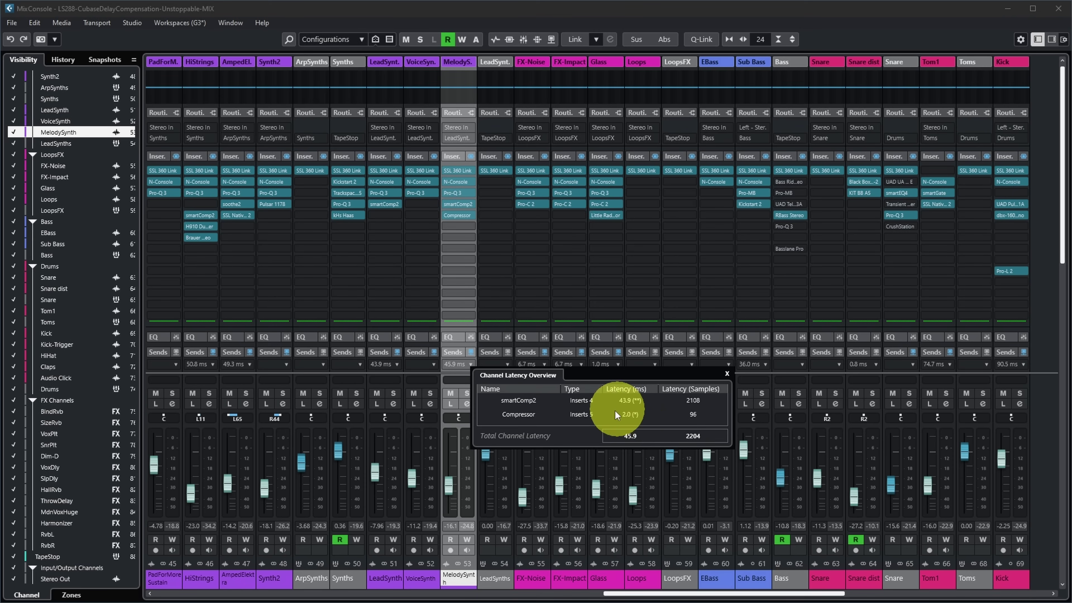
mouse_move(632, 414)
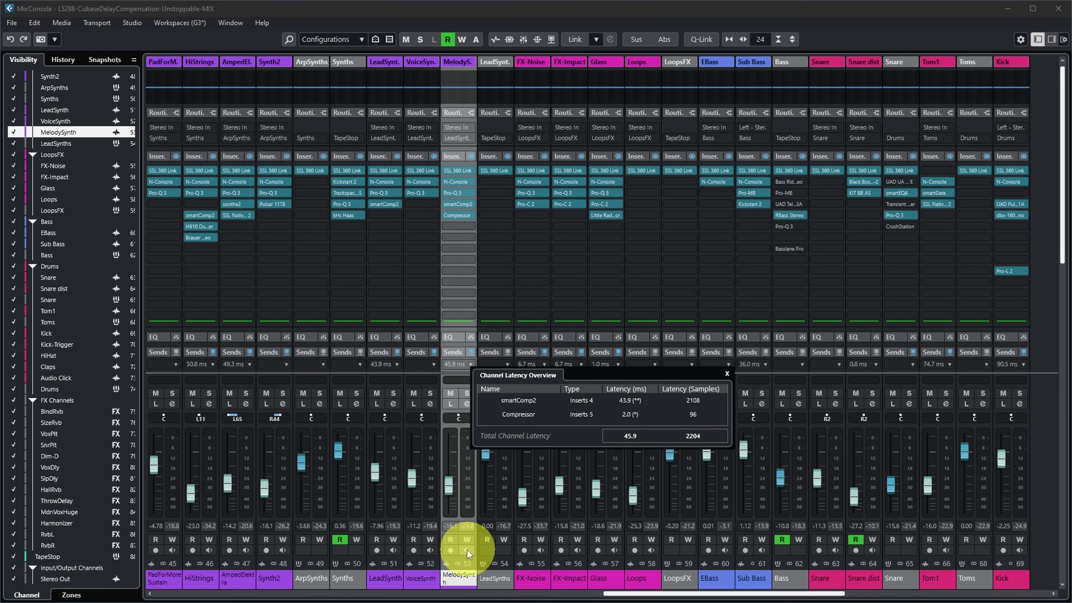
click(450, 550)
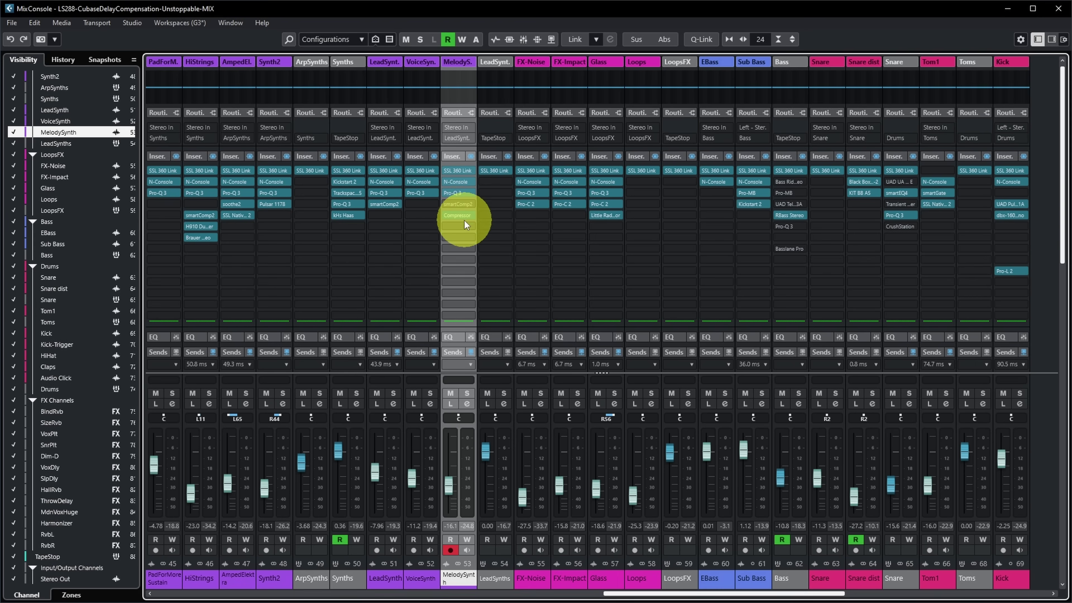
key(r)
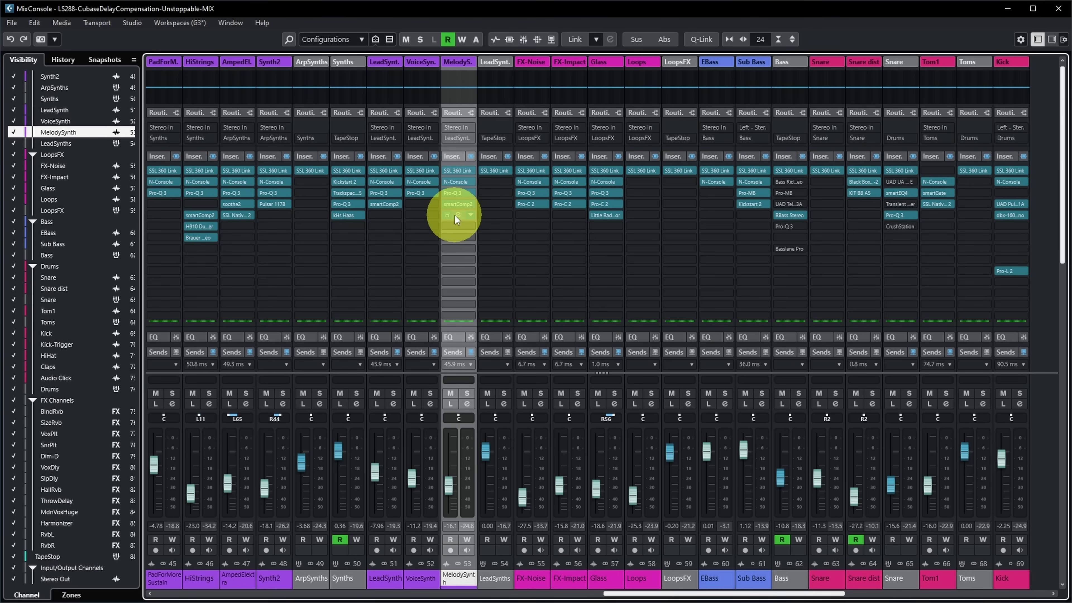
Step: Switch Live mode on and back off in MelodySynth's Compressor while checking the channel's latency overview
click(456, 216)
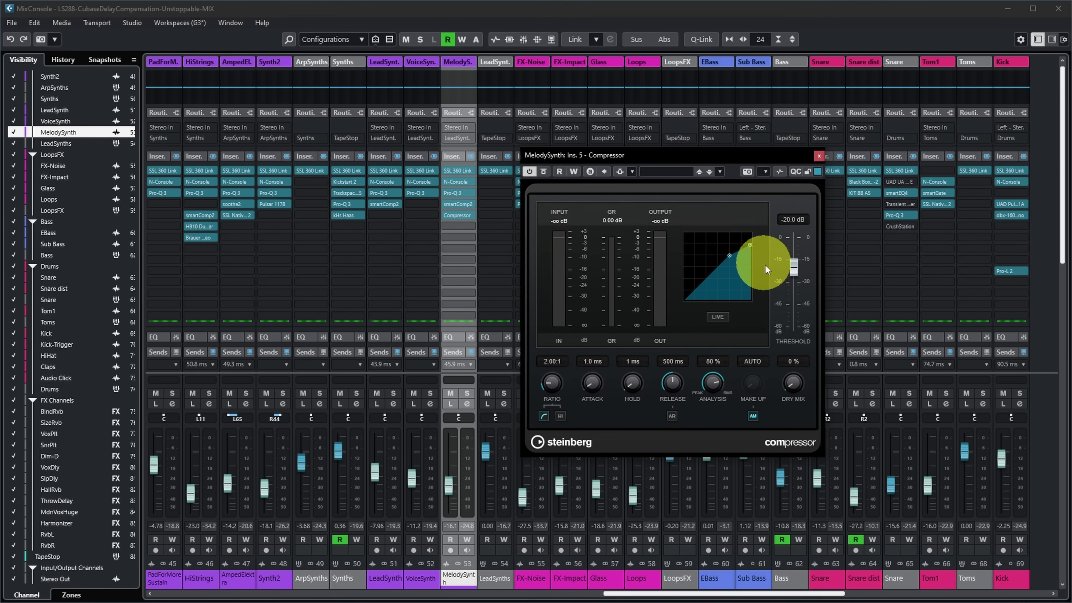
click(717, 316)
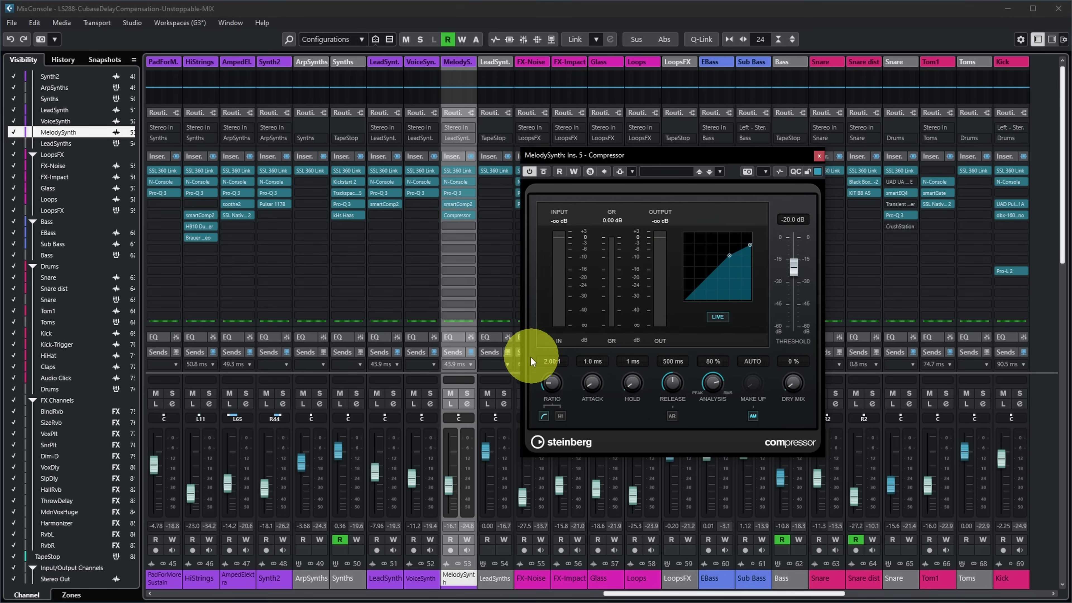
click(471, 365)
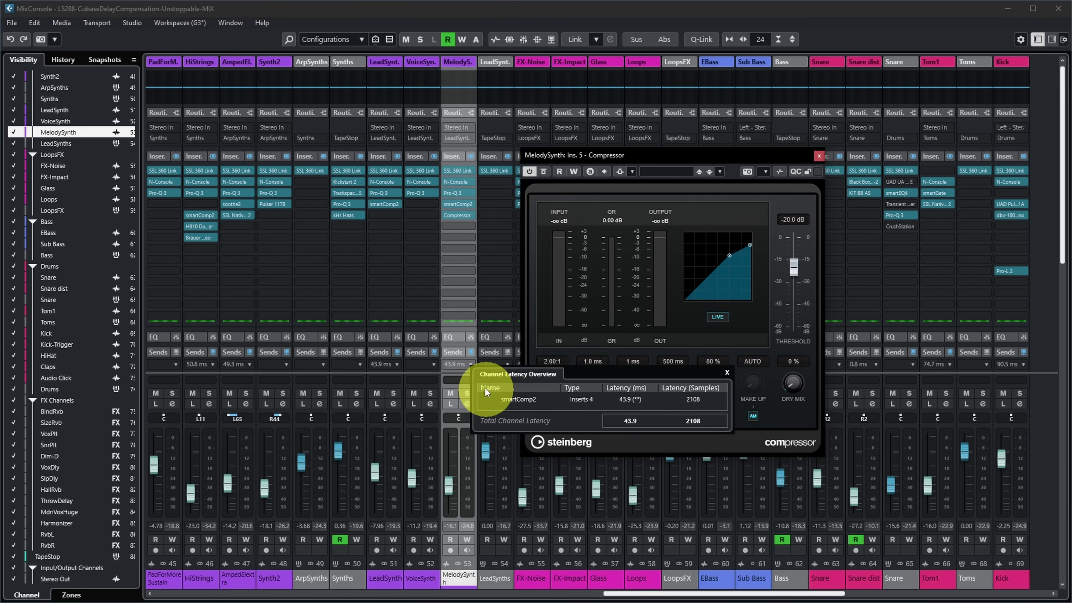
click(717, 316)
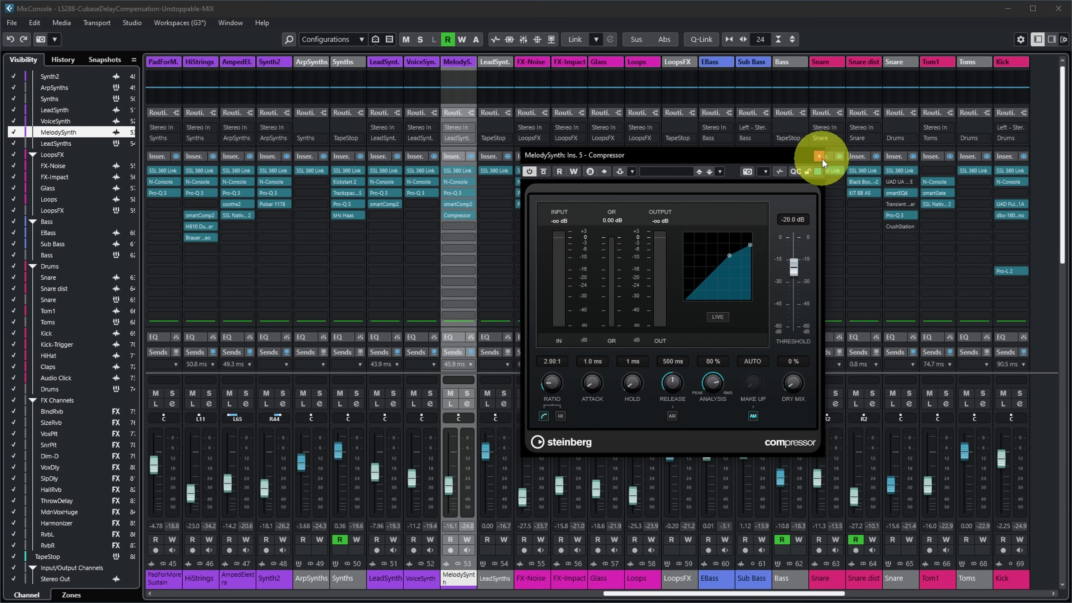
click(819, 157)
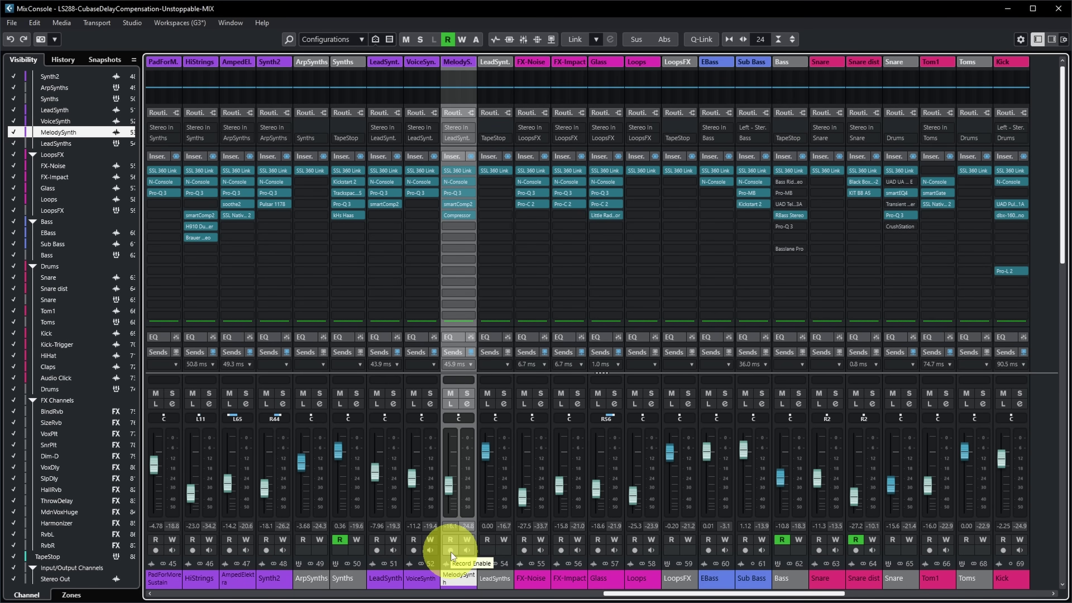